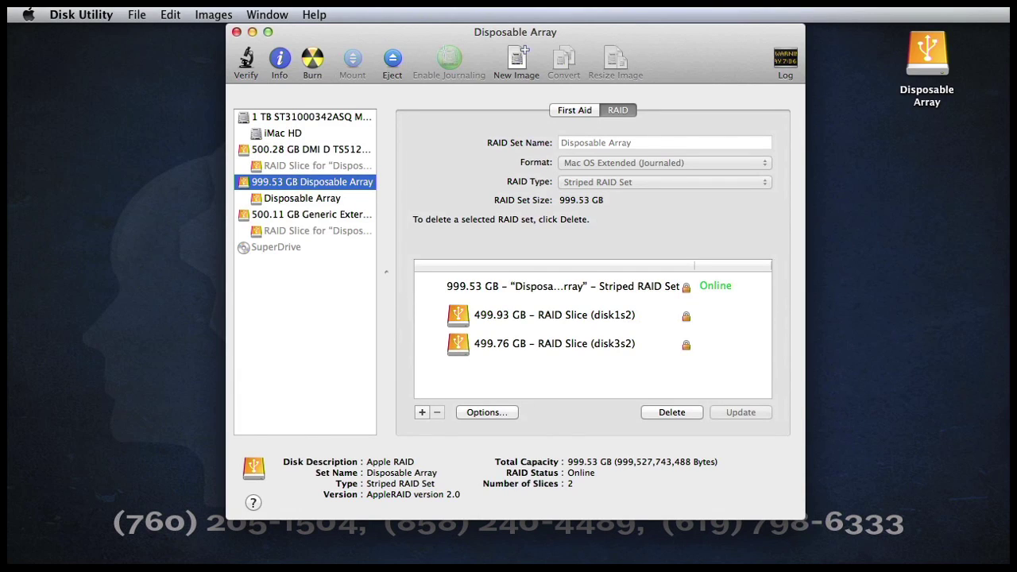
Try to delete the striped RAID set Disposable Array
{"action": "left_click", "coordinate": [684, 414]}
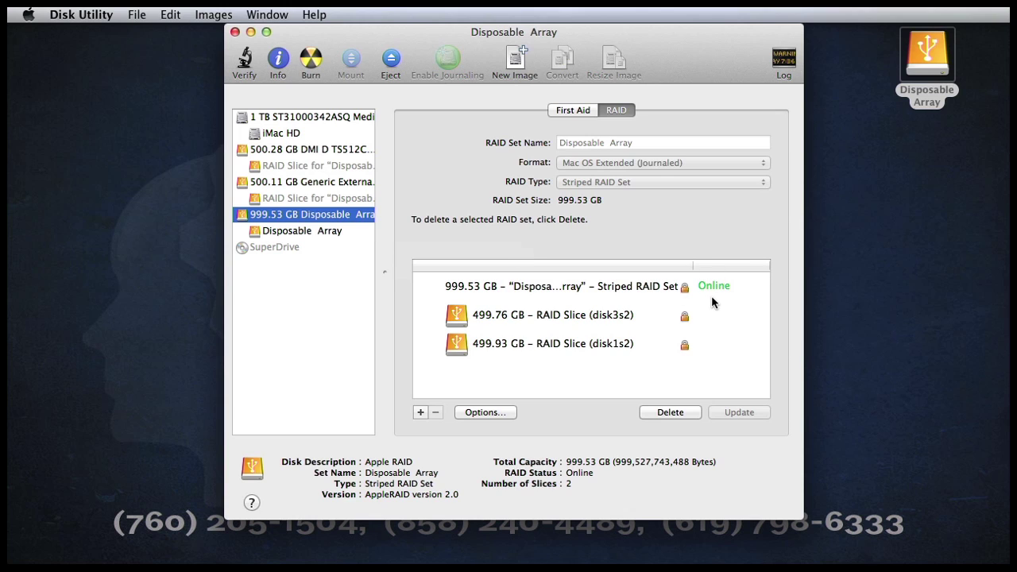
Eject the Disposable Array volume from the desktop
{"action": "left_click", "coordinate": [901, 97]}
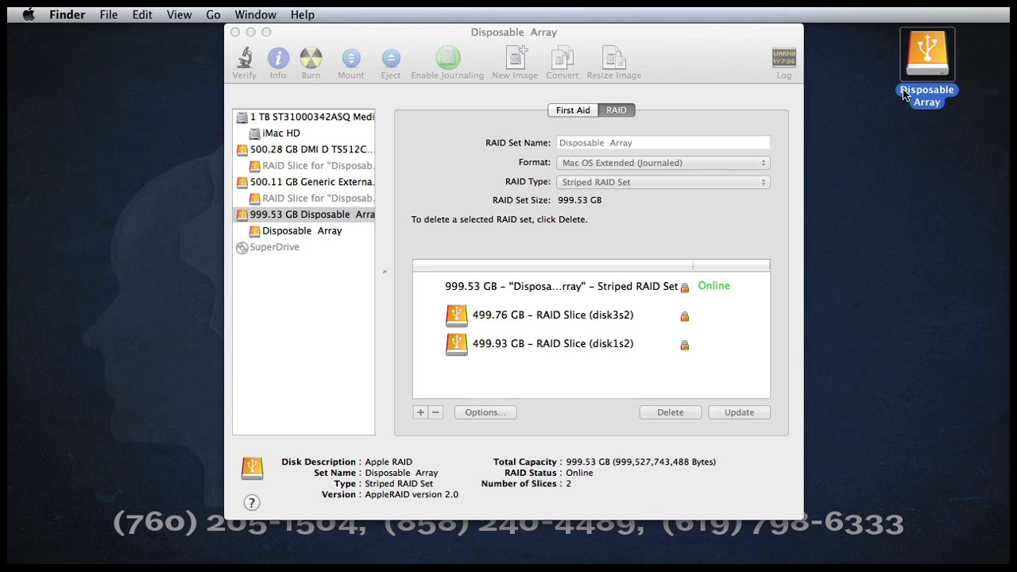
{"action": "right_click", "coordinate": [913, 53]}
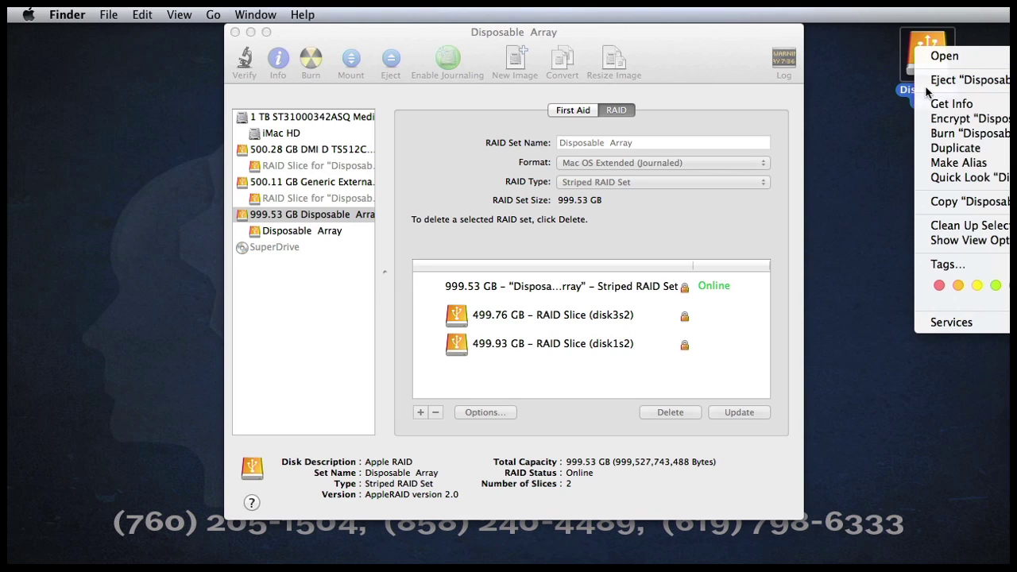
{"action": "left_click", "coordinate": [926, 83]}
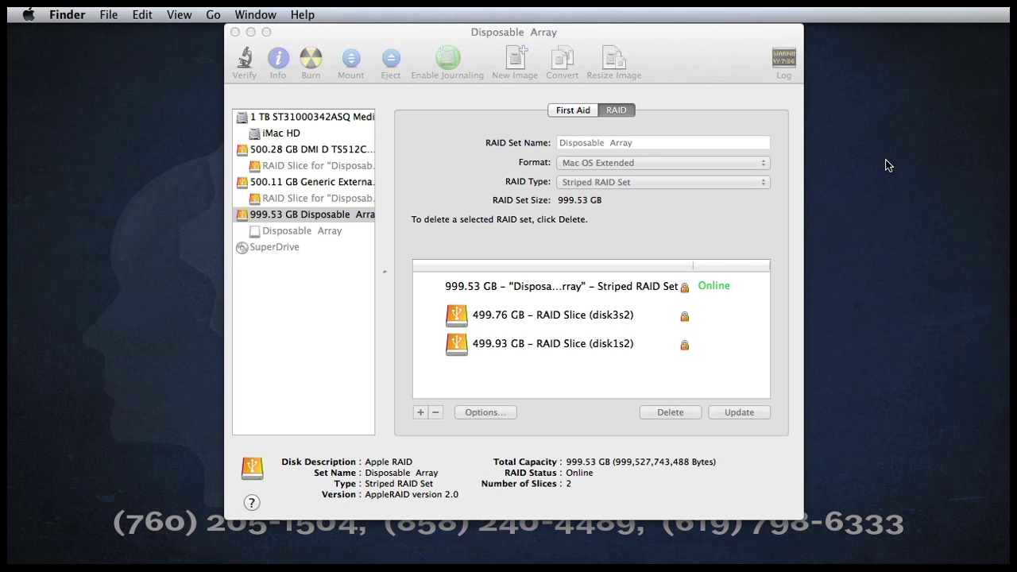
Erase the 500.11 GB Generic External Media disk as Mac OS Extended (Journaled) with the name Untitled
{"action": "left_click", "coordinate": [324, 200]}
{"action": "left_click", "coordinate": [323, 200]}
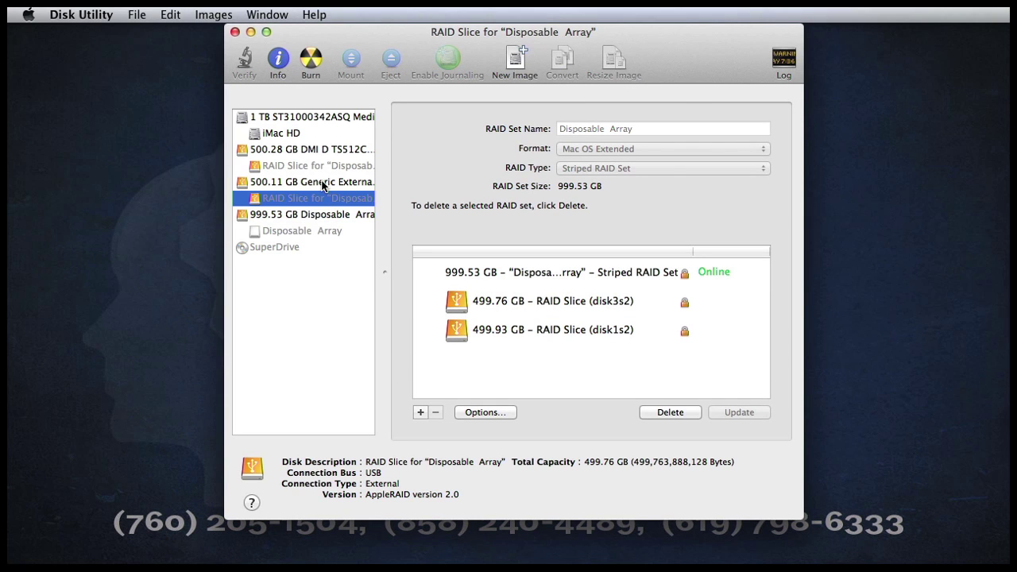
{"action": "left_click", "coordinate": [322, 186]}
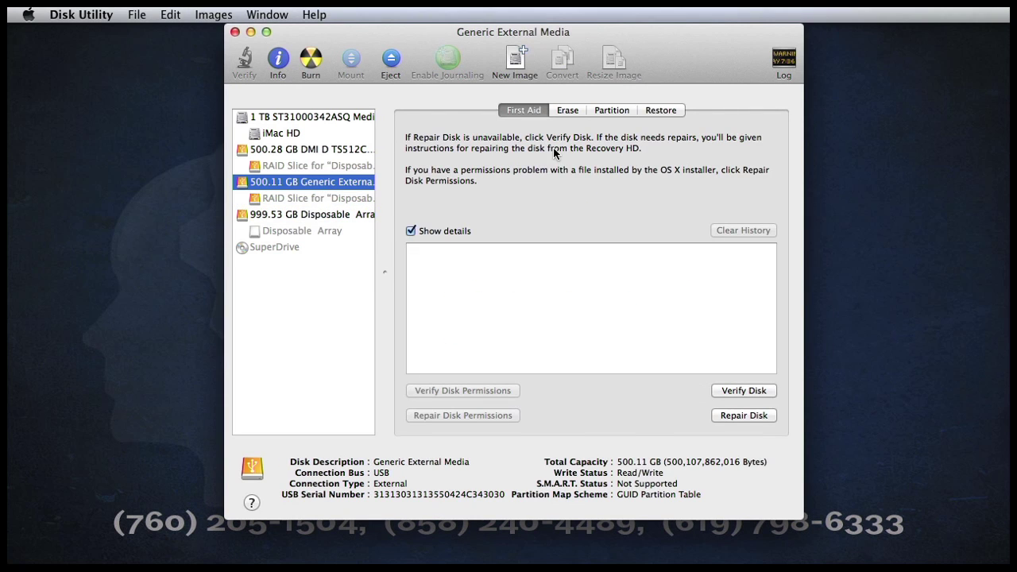
{"action": "left_click", "coordinate": [567, 111]}
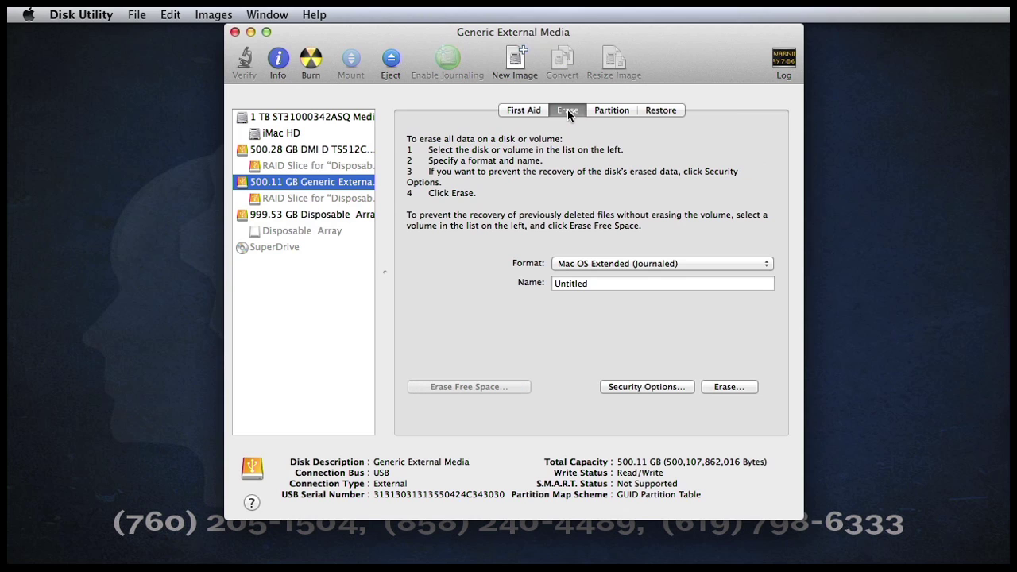
{"action": "left_click", "coordinate": [725, 386]}
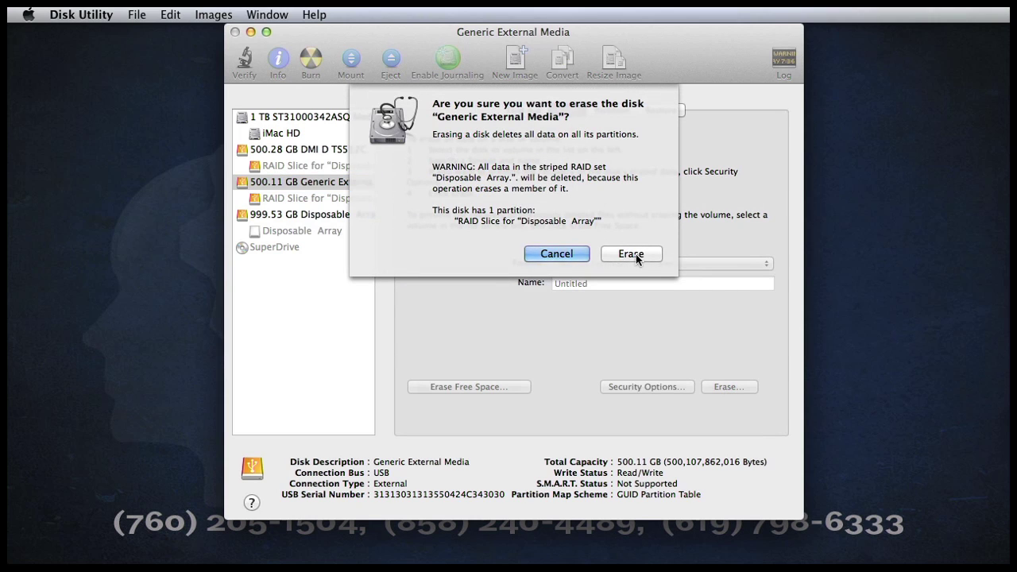
{"action": "left_click", "coordinate": [632, 254]}
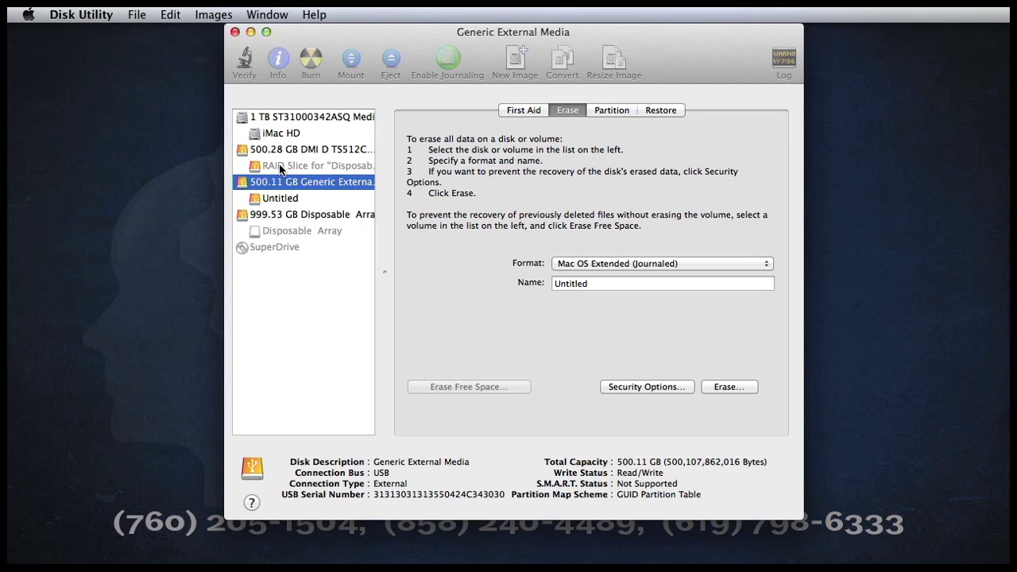
Erase the 500.28 GB DMI D TS512C disk as Mac OS Extended (Journaled) with the name Untitled
{"action": "left_click", "coordinate": [303, 146]}
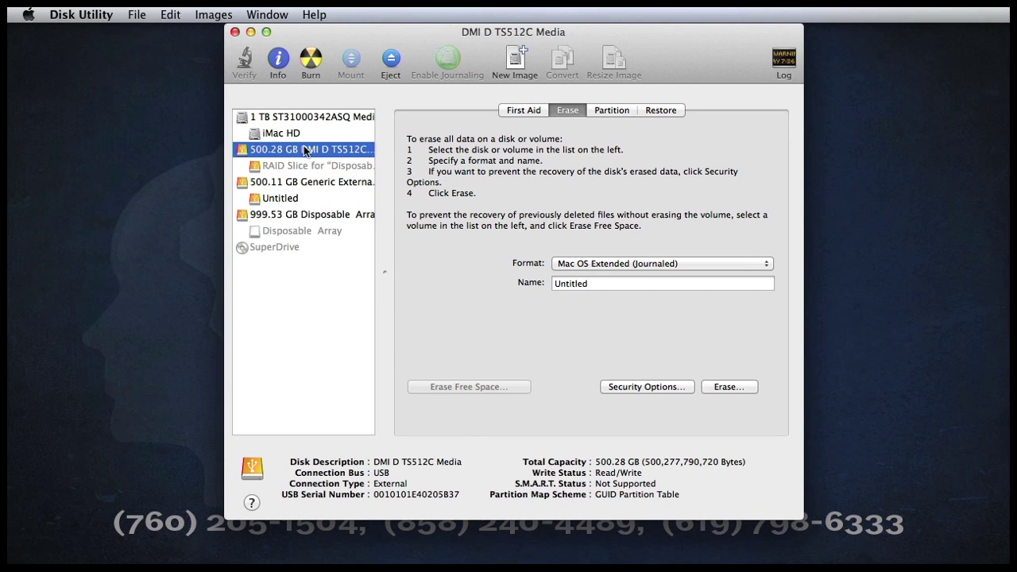
{"action": "left_click", "coordinate": [725, 386]}
{"action": "left_click", "coordinate": [636, 254]}
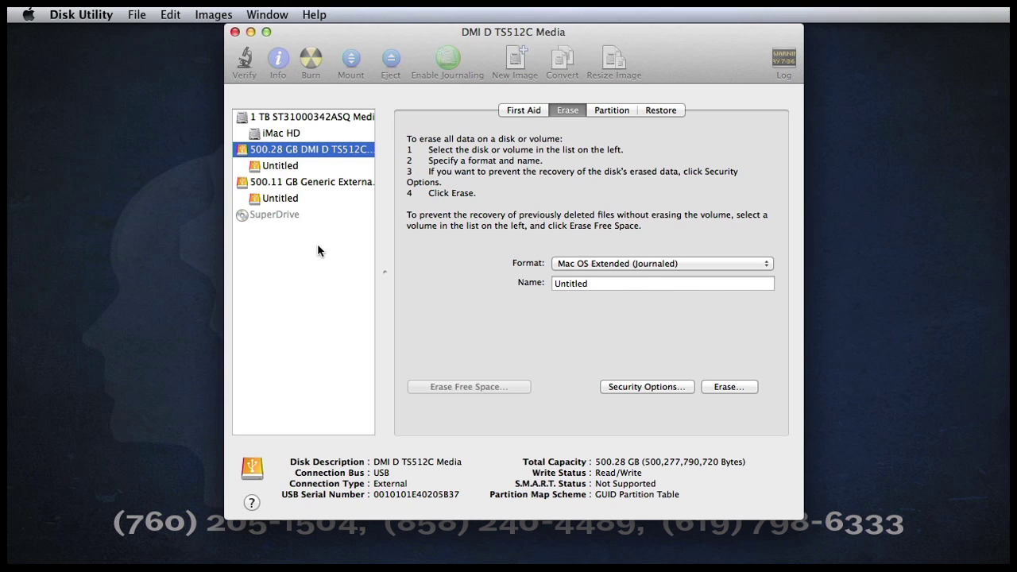
Start a RAID set on the 500.11 GB disk named "New Mirior Array" with the Mirrored RAID Set type
{"action": "left_click", "coordinate": [318, 185]}
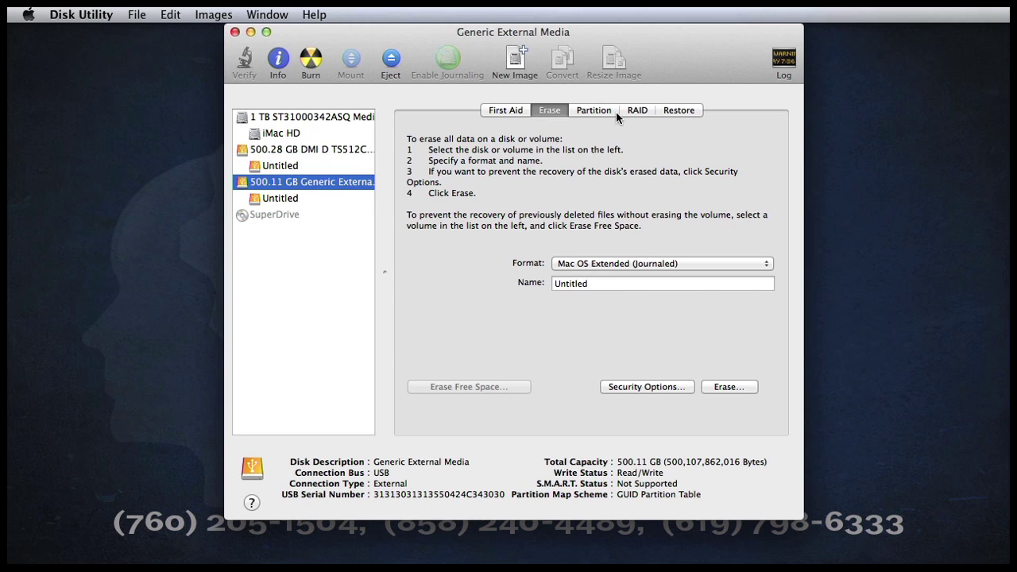
{"action": "left_click", "coordinate": [636, 111]}
{"action": "left_click", "coordinate": [657, 143]}
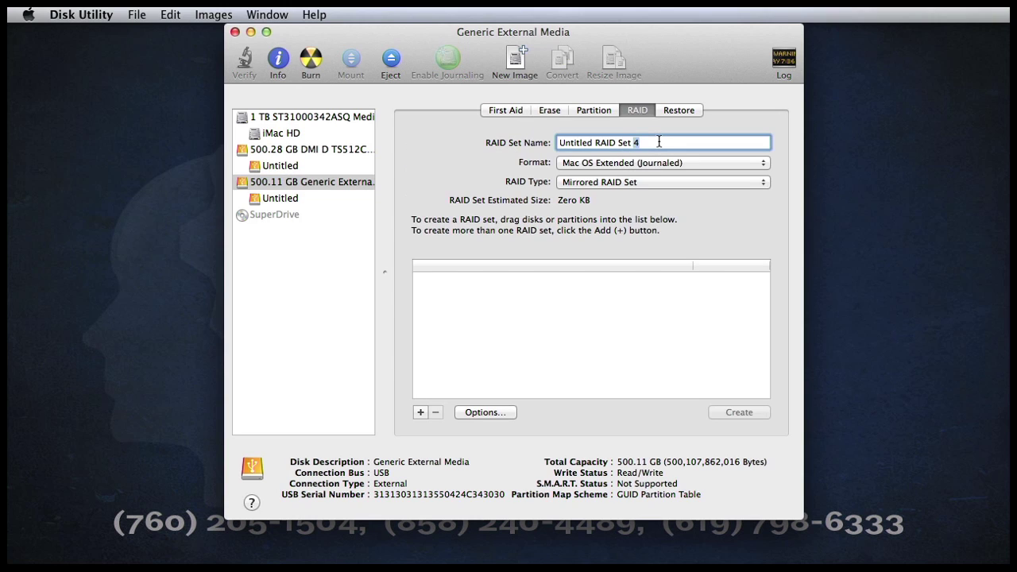
{"action": "key", "text": "super+a"}
{"action": "type", "text": "New Mirior Array"}
{"action": "left_click", "coordinate": [673, 182]}
{"action": "left_click", "coordinate": [674, 182]}
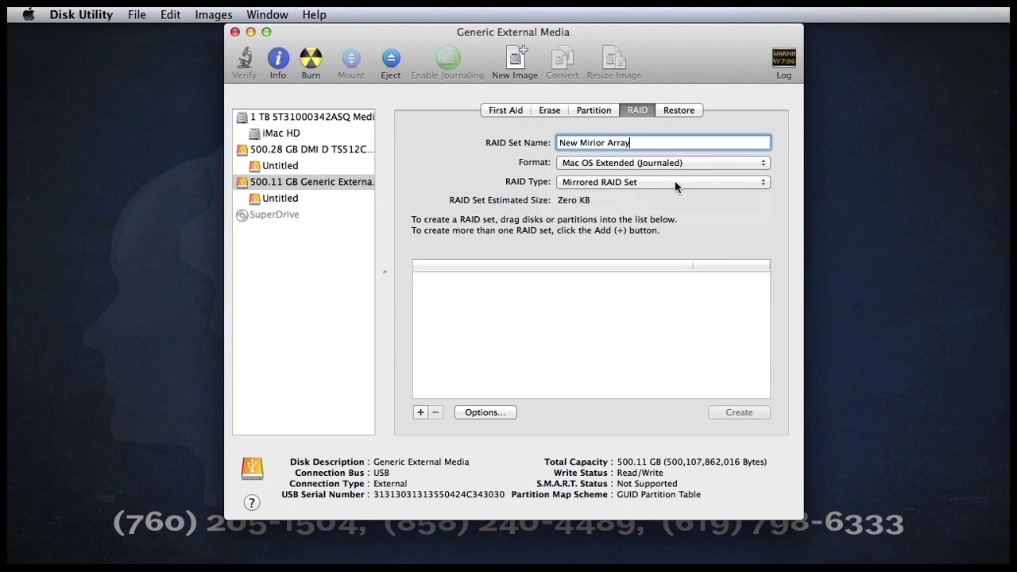
Add the mirrored set to the RAID list, assign both Untitled volumes as its members, and create it
{"action": "left_click", "coordinate": [422, 413]}
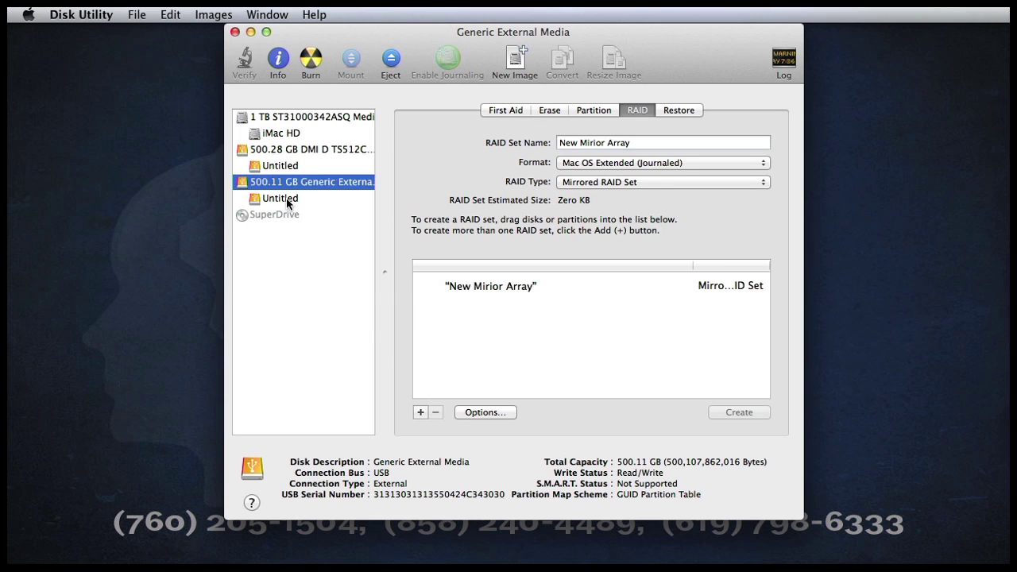
{"action": "left_click_drag", "start_coordinate": [286, 198], "coordinate": [459, 316]}
{"action": "left_click_drag", "start_coordinate": [279, 165], "coordinate": [565, 381]}
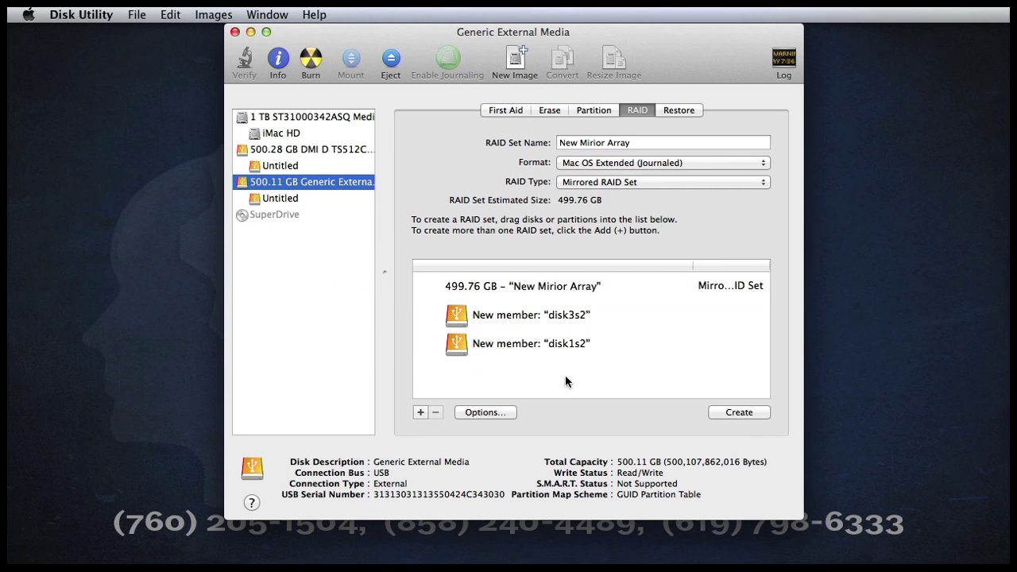
{"action": "left_click", "coordinate": [746, 412]}
{"action": "left_click", "coordinate": [636, 219]}
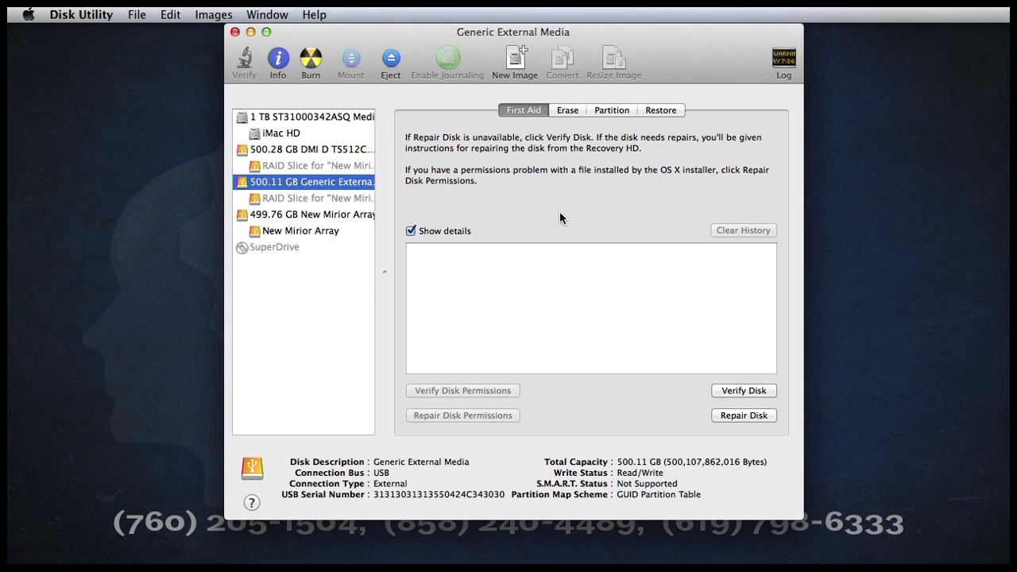
Check the New Mirior Array's RAID type, size, status and slices, and its volume on the desktop
{"action": "left_click", "coordinate": [330, 216]}
{"action": "left_click", "coordinate": [328, 232]}
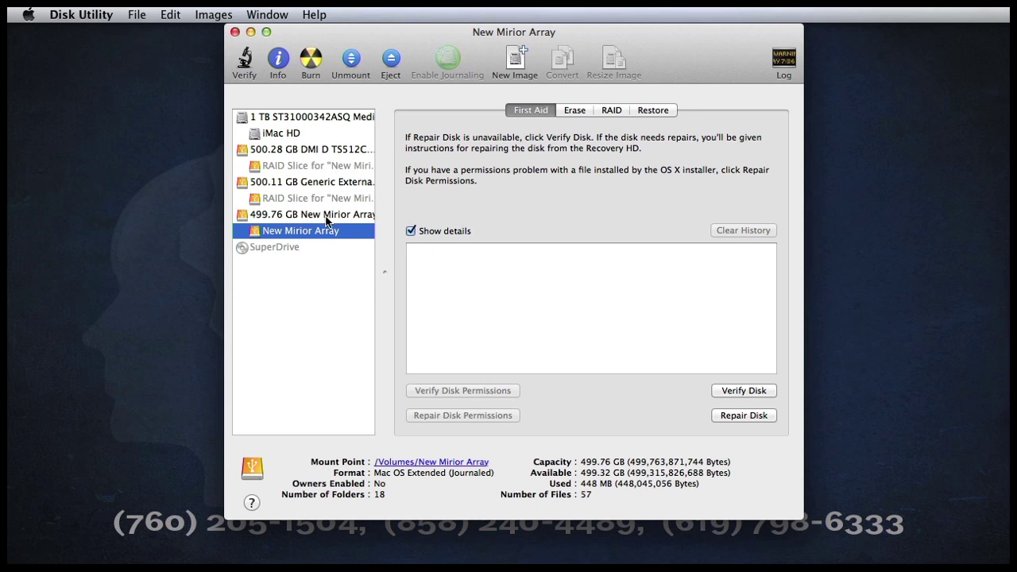
{"action": "left_click", "coordinate": [326, 215]}
{"action": "left_click", "coordinate": [618, 112]}
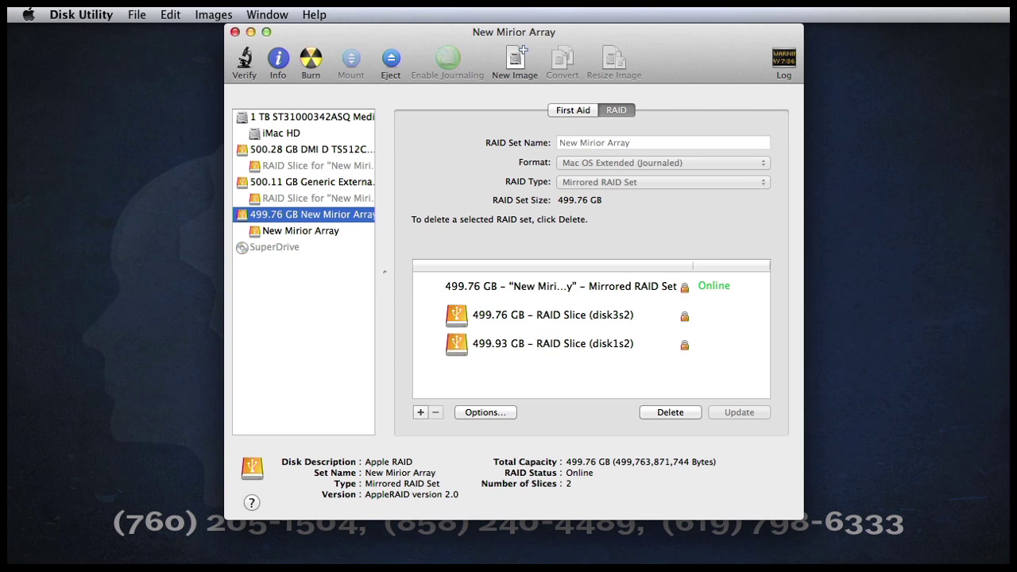
{"action": "left_click", "coordinate": [935, 121]}
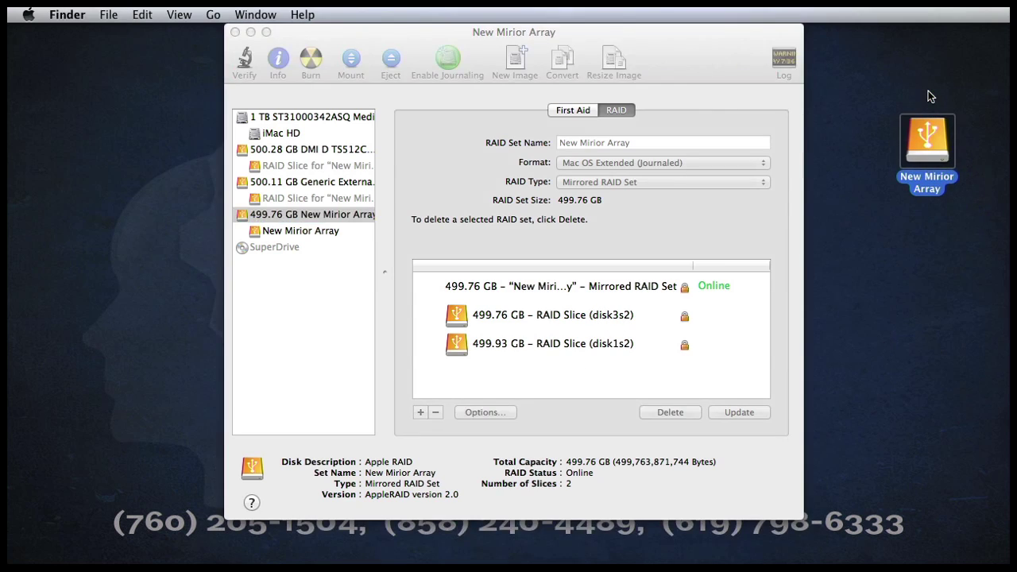